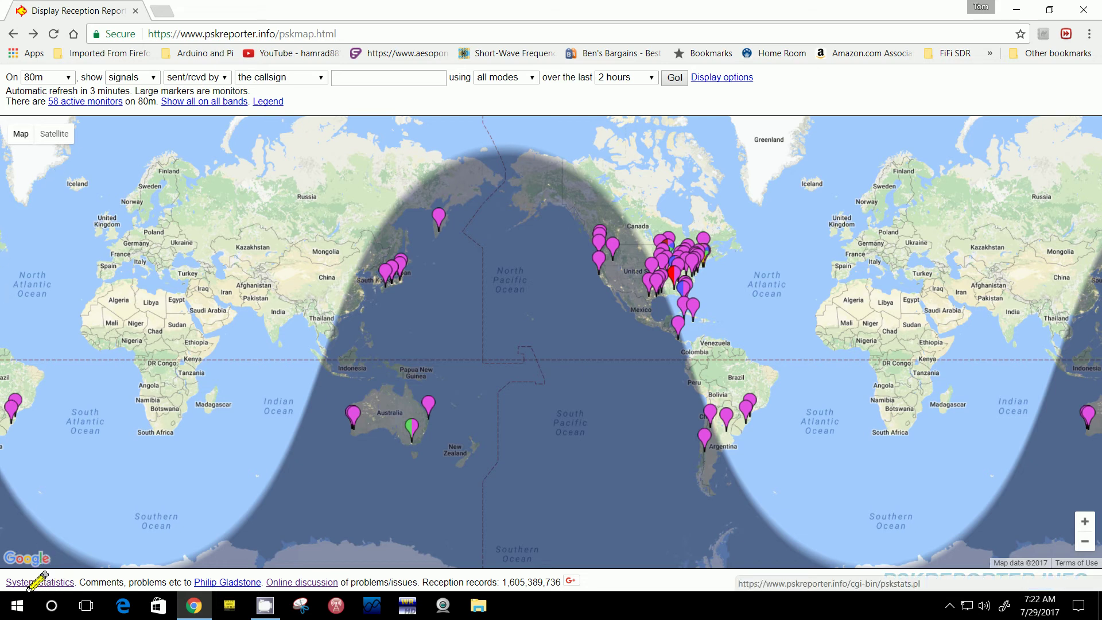
Open the System statistics page with the hourly report counts chart.
left_click(32, 582)
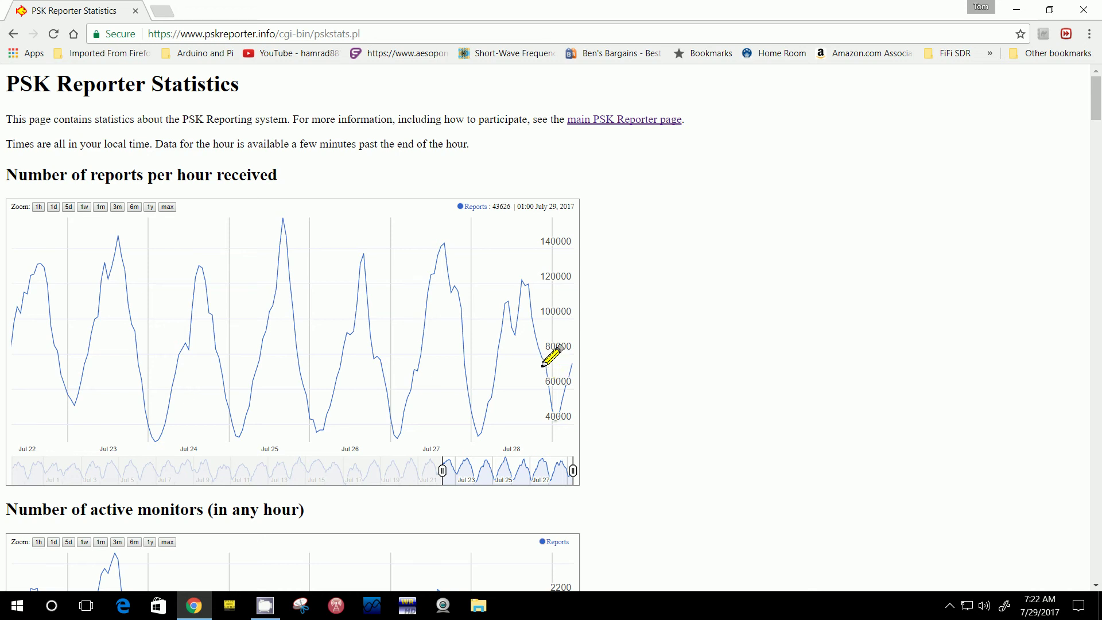
Go to the main 'PSK Automatic Propagation Reporter' information page.
left_click(602, 123)
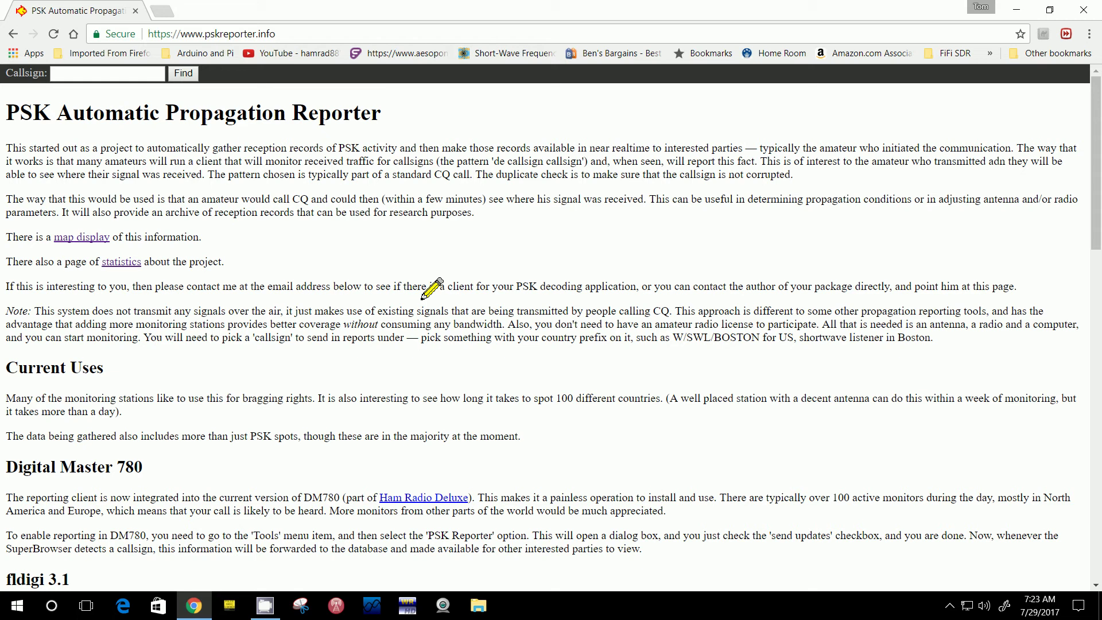
Go back twice to the 80m reception map and show the band list.
left_click(5, 38)
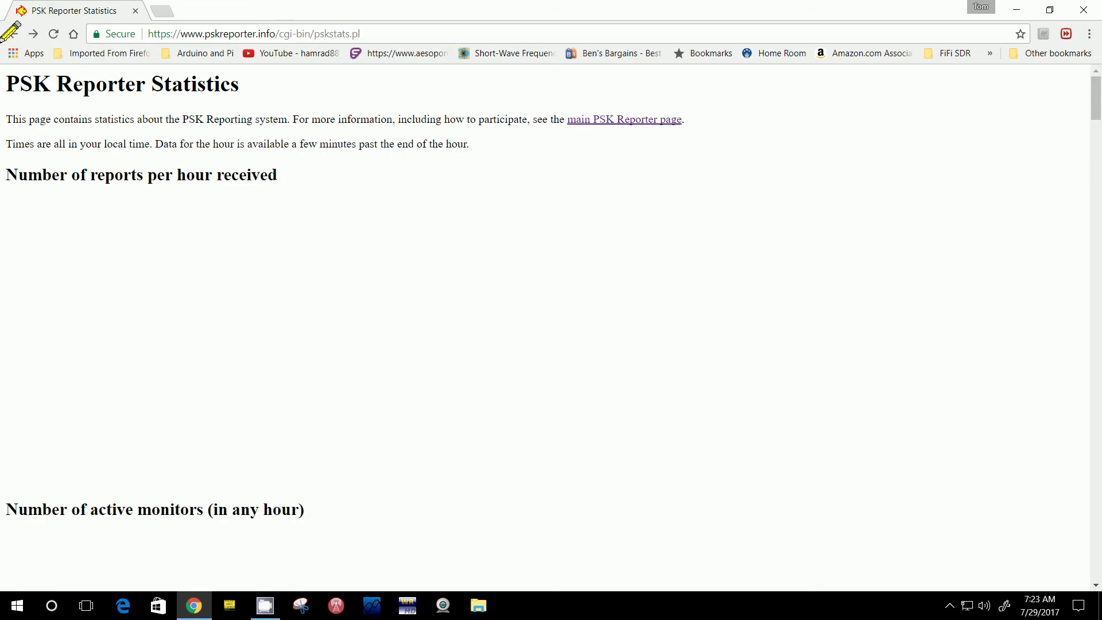
left_click(4, 38)
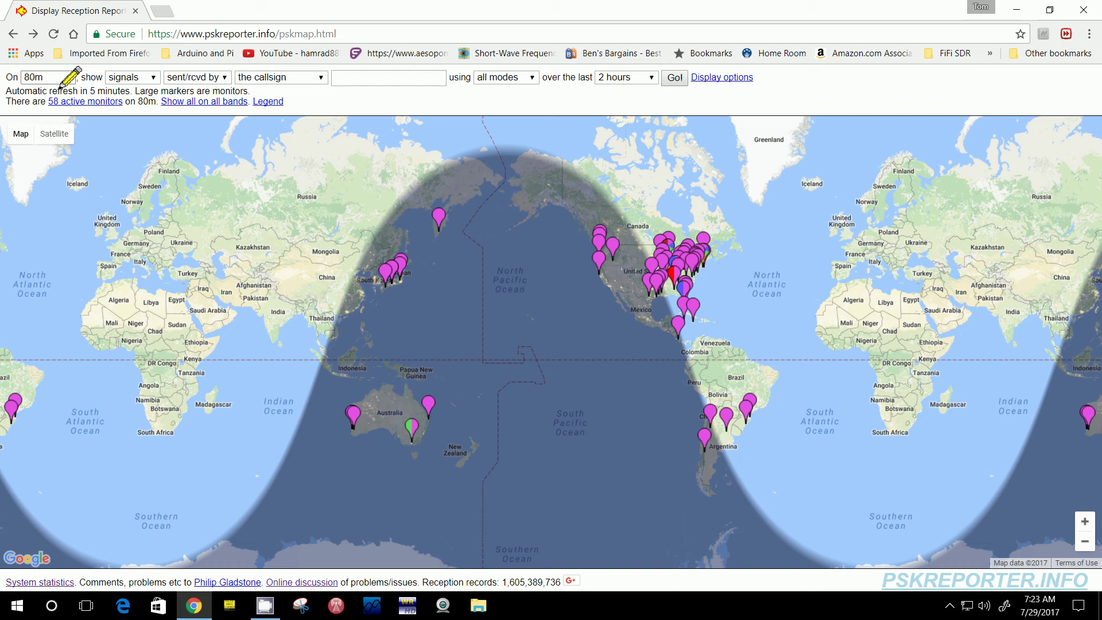
left_click(61, 84)
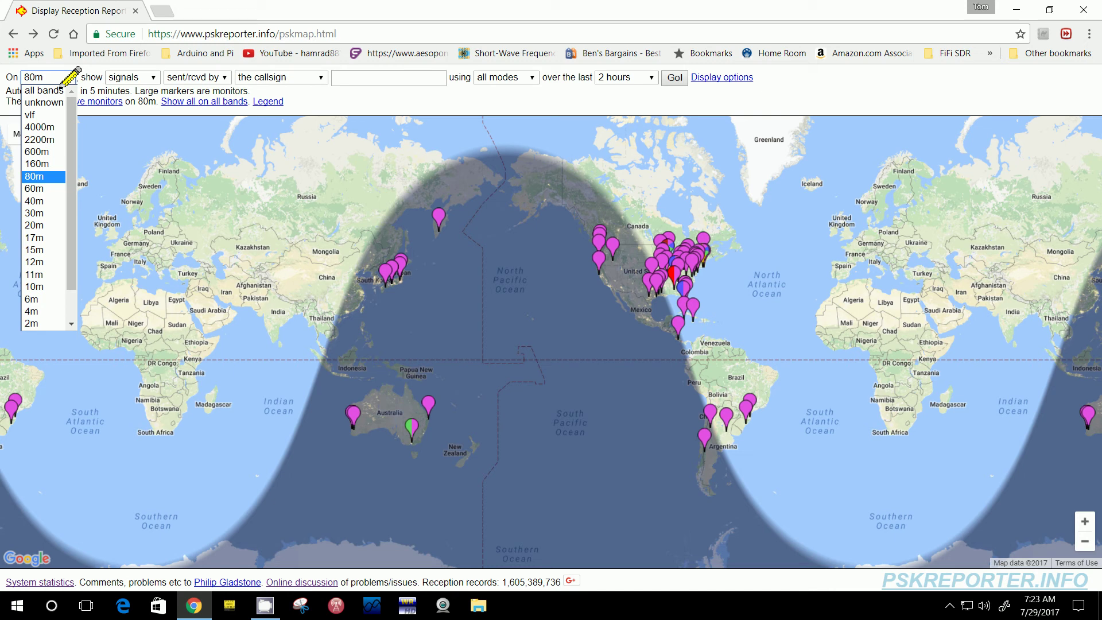
Select the 30m band, set the period to 6 hours, and redraw the map.
left_click(36, 213)
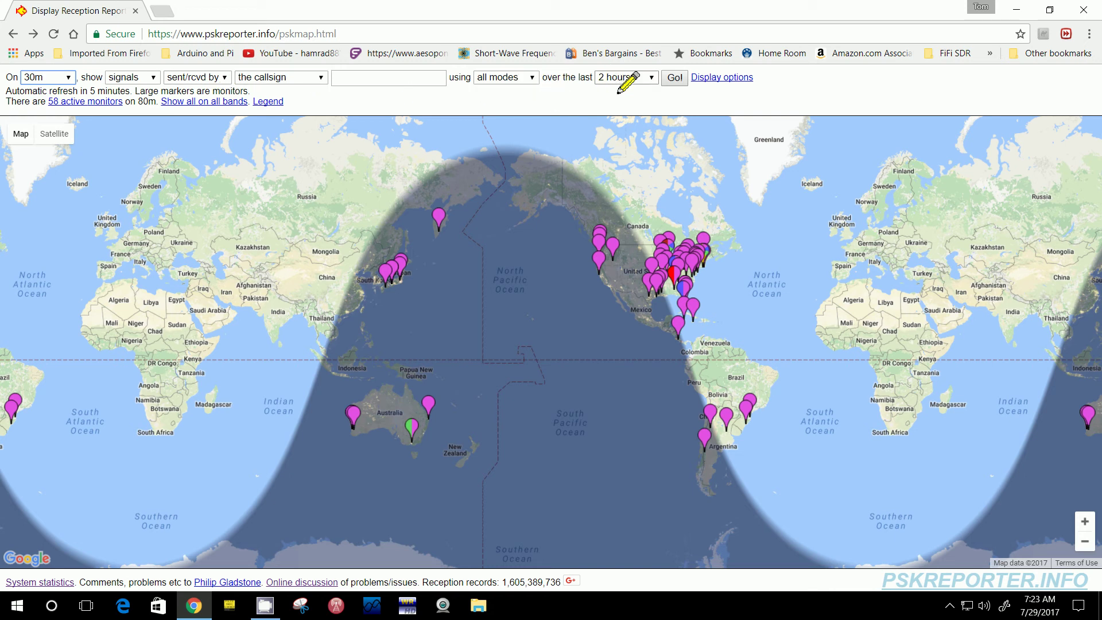
left_click(642, 83)
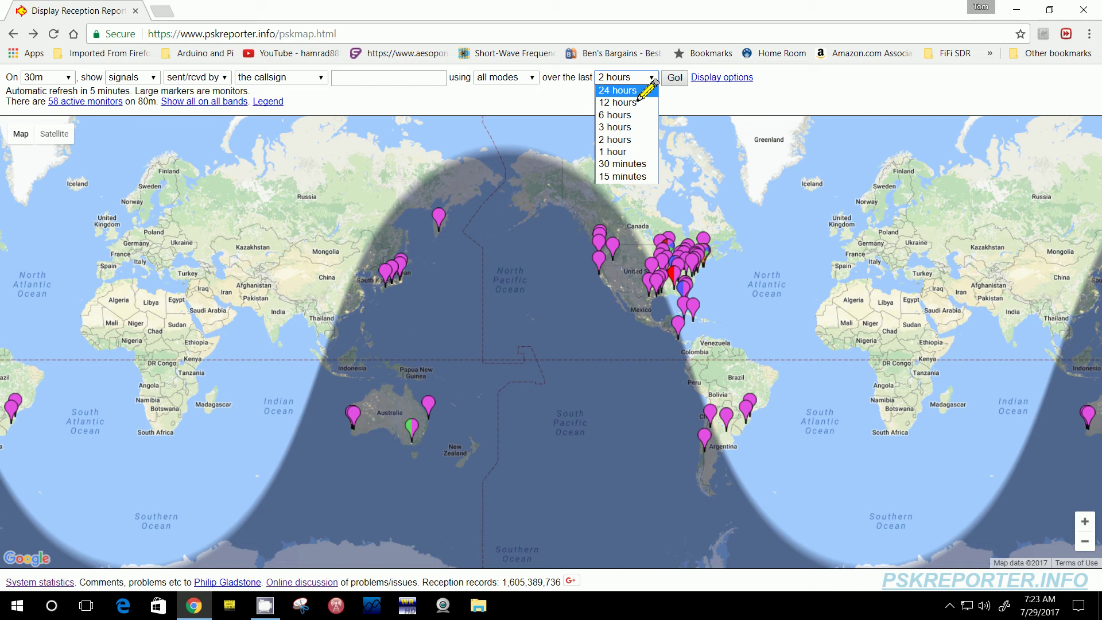
key("Escape")
key("Up")
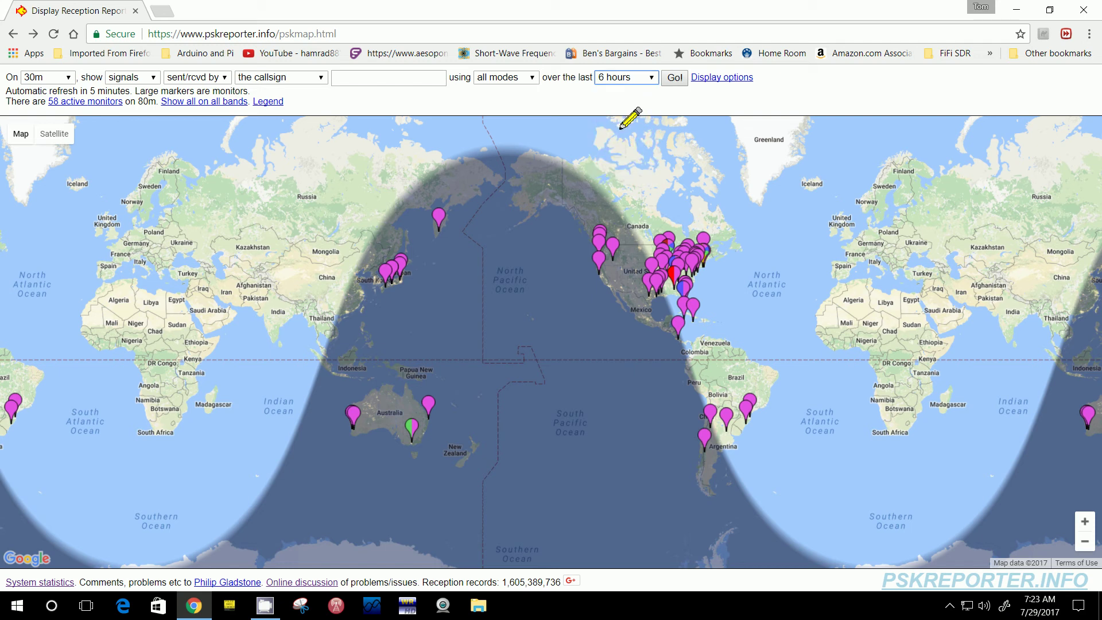
left_click(674, 76)
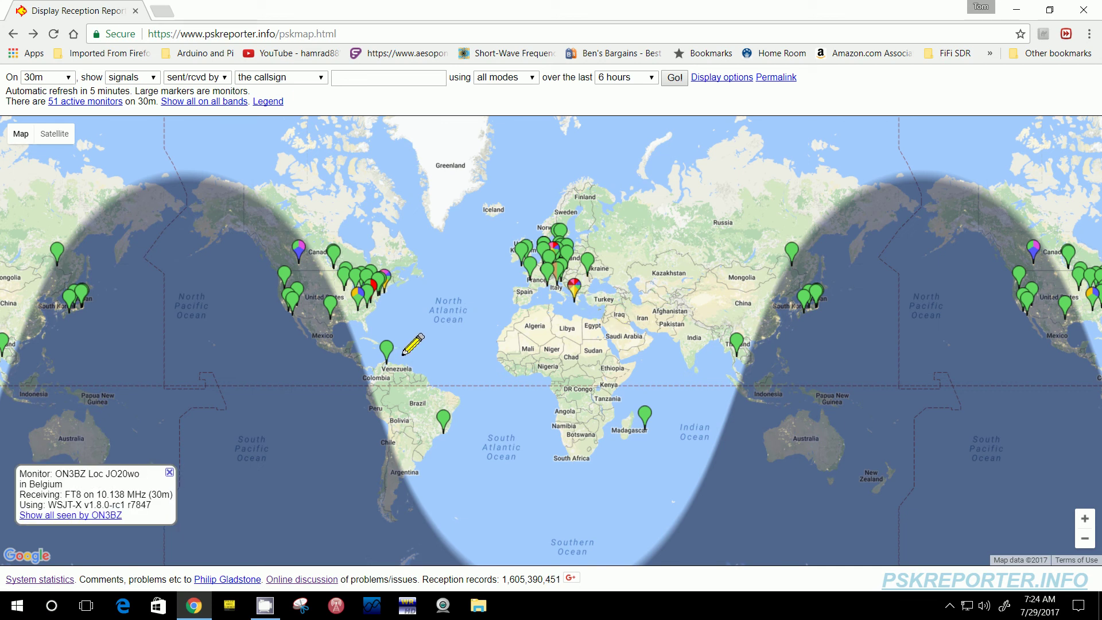
mouse_move(330, 308)
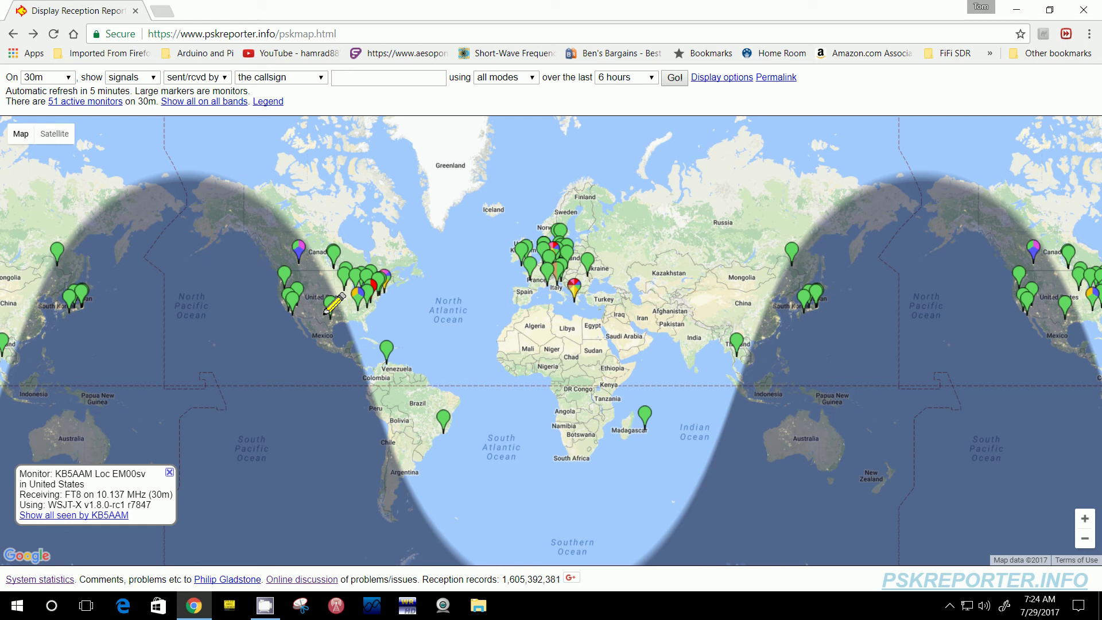
left_click(703, 82)
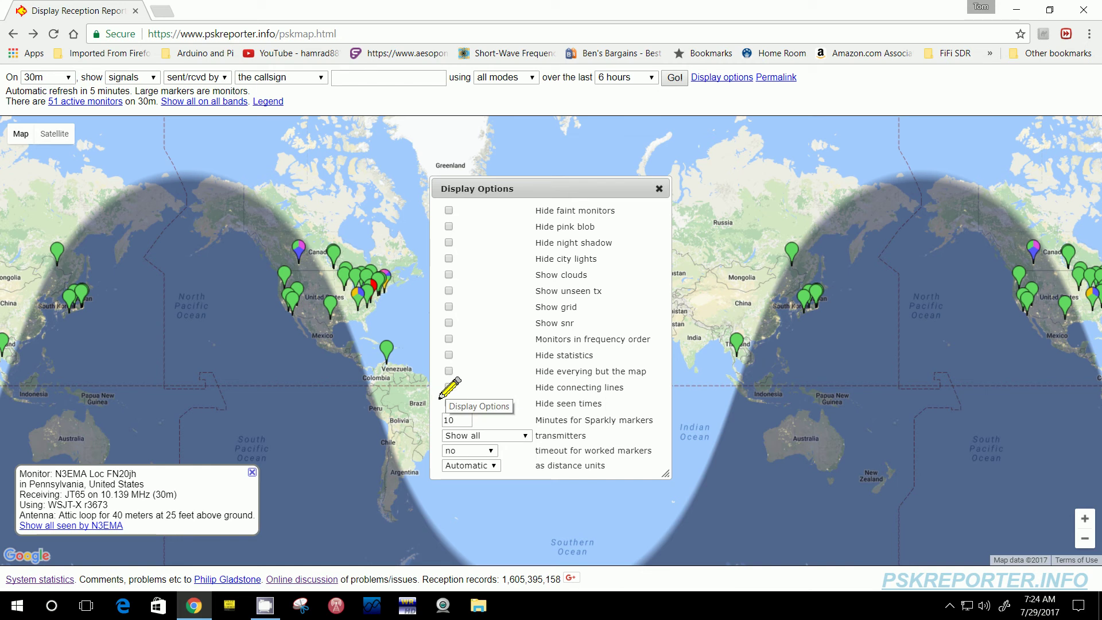
left_click(652, 198)
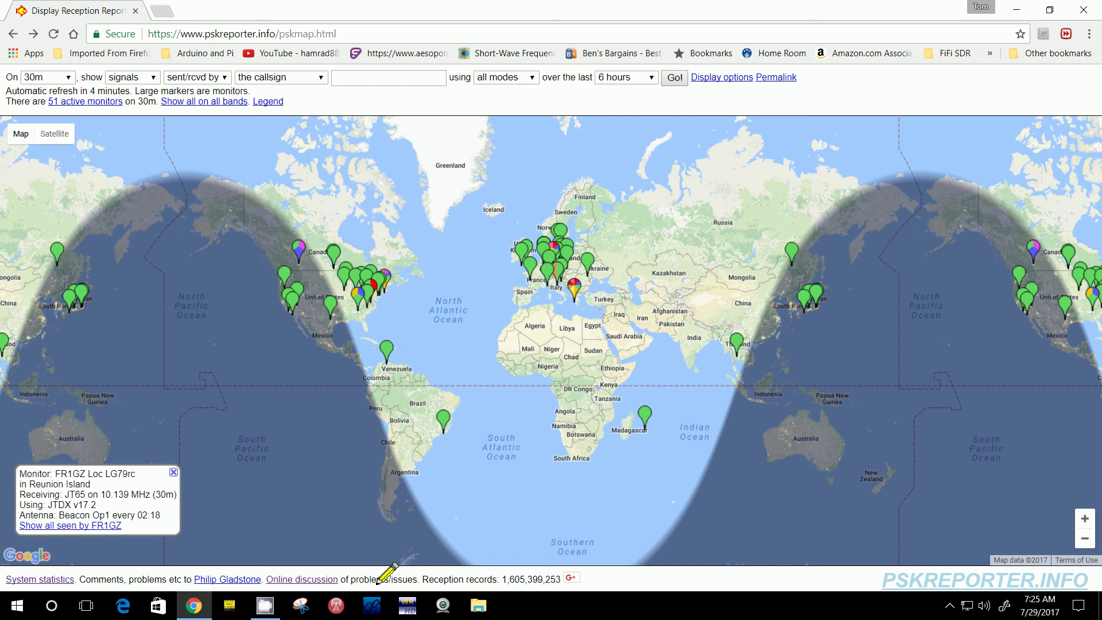
Turn on 'Hide connecting lines' in the map's Display options.
left_click(703, 77)
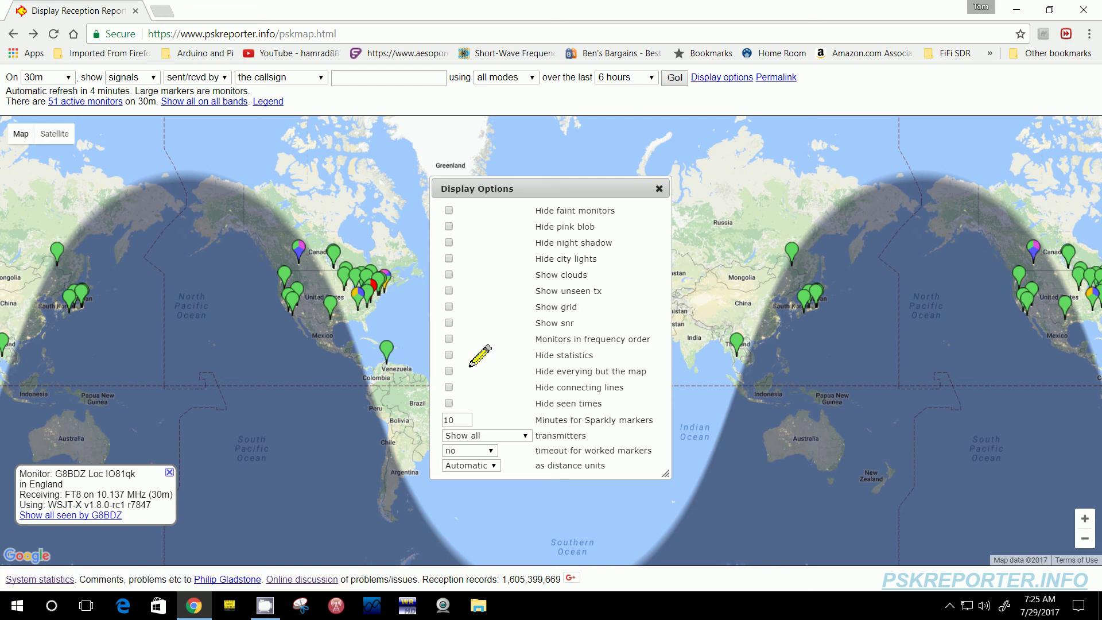
left_click(449, 388)
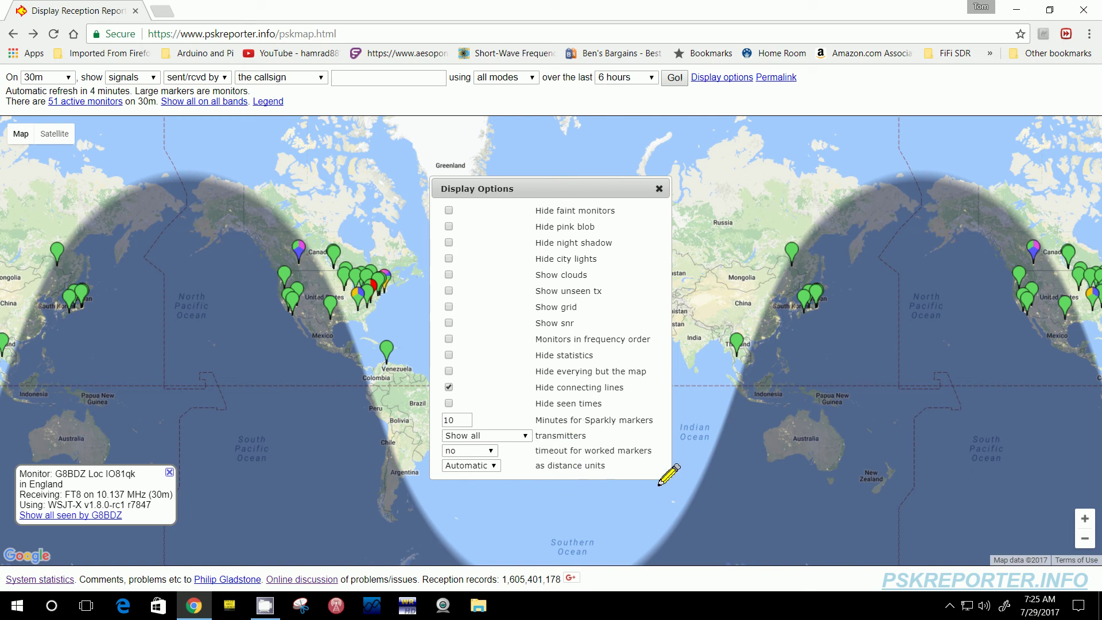
left_click_drag(658, 489, 686, 501)
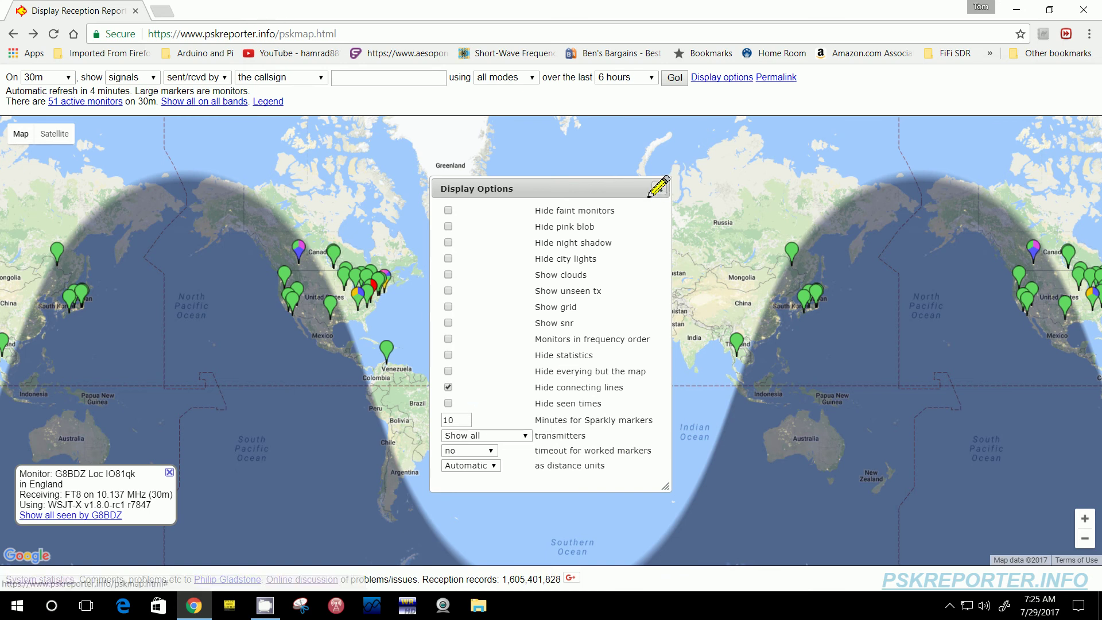
left_click(659, 189)
Zoom in, pan onto North America and the Atlantic, and refresh the map.
scroll(659, 187, "up", 1)
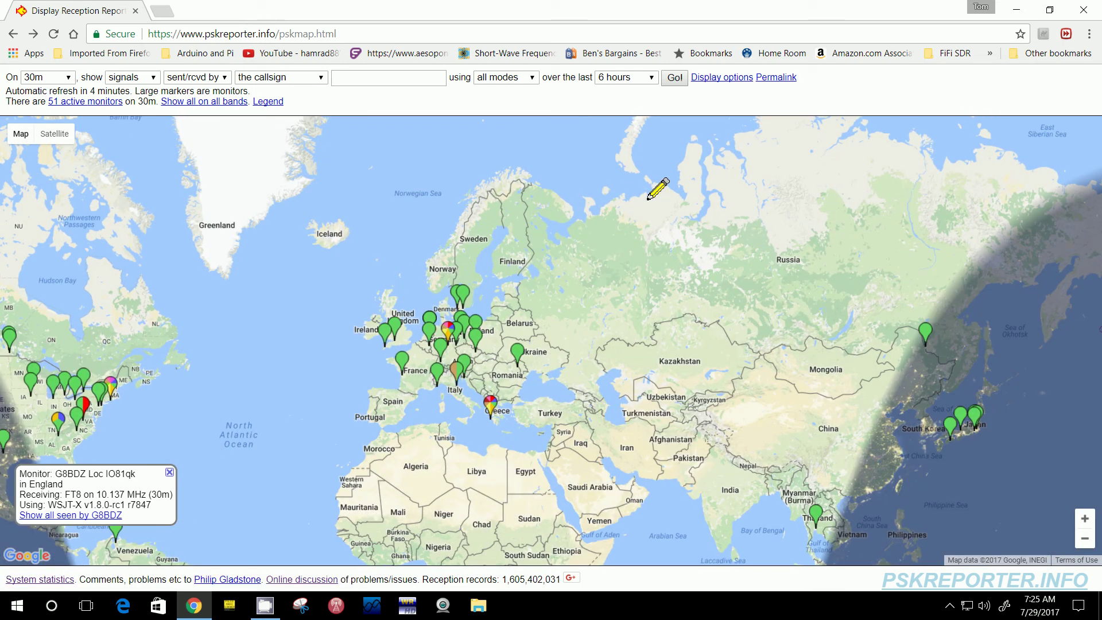
left_click_drag(354, 293, 709, 177)
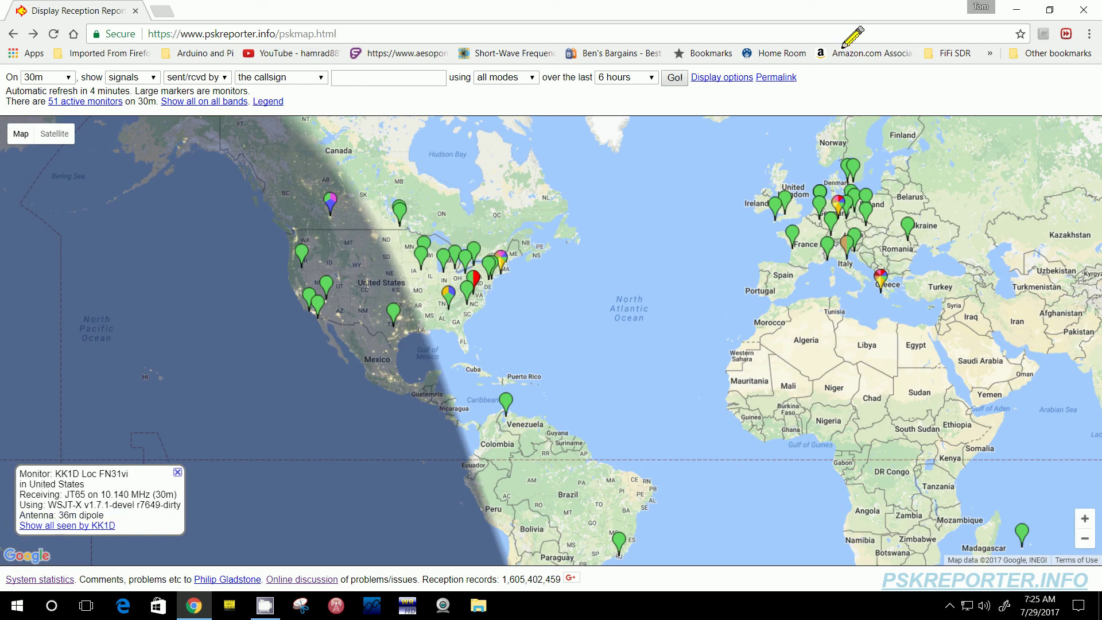
left_click(669, 81)
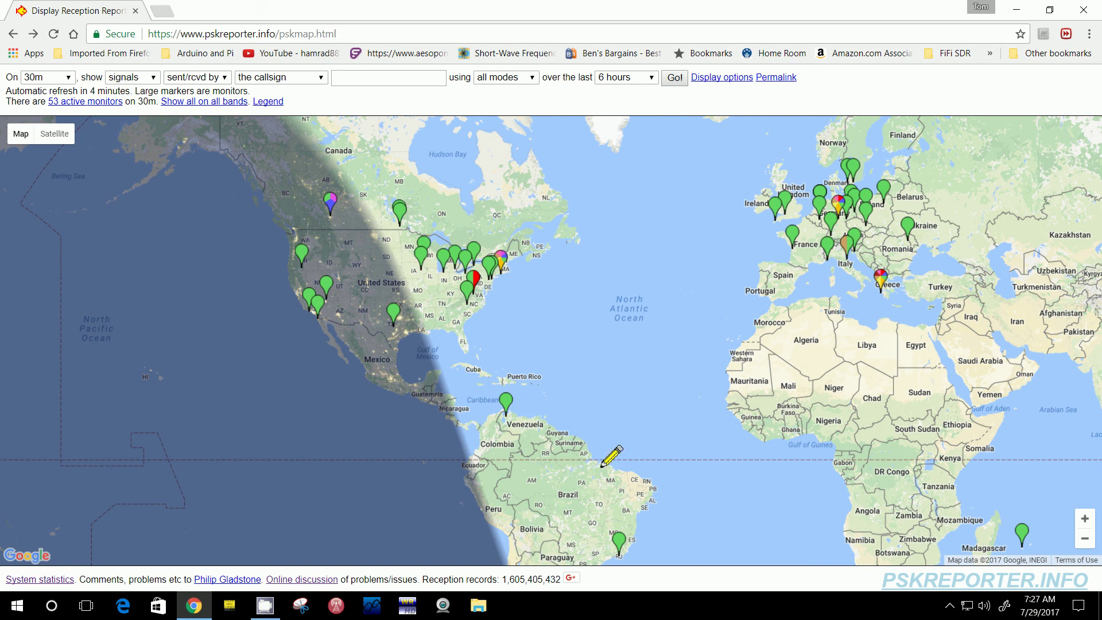
Show the 'over the last' time-period options for the 30m map.
left_click(641, 82)
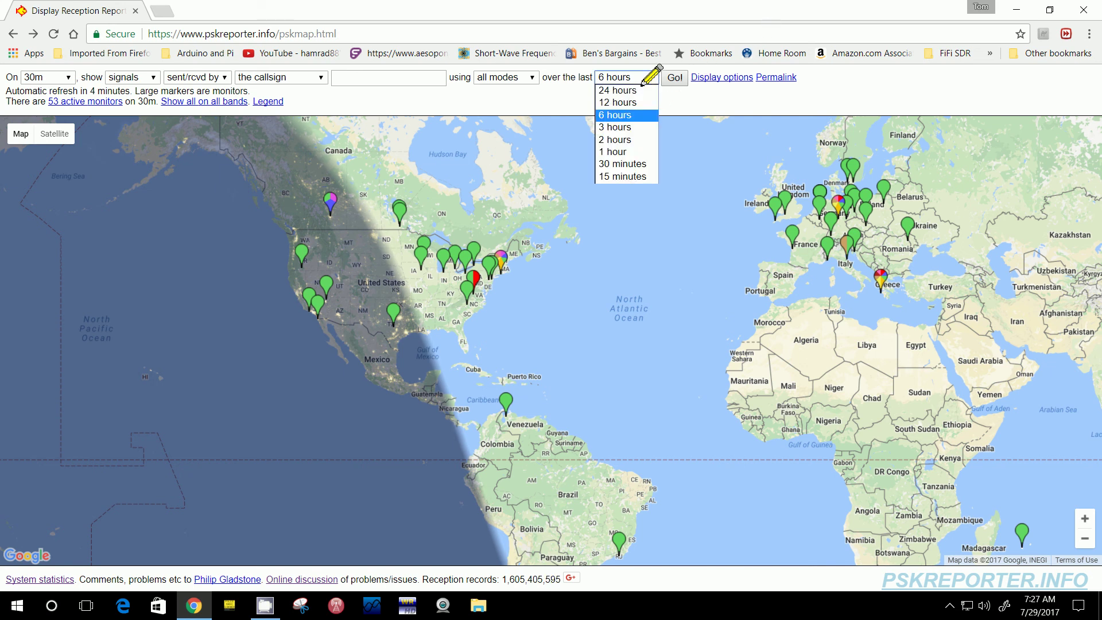
Apply a 30-minute period, then narrow the map to 15 minutes.
left_click(633, 167)
left_click(670, 84)
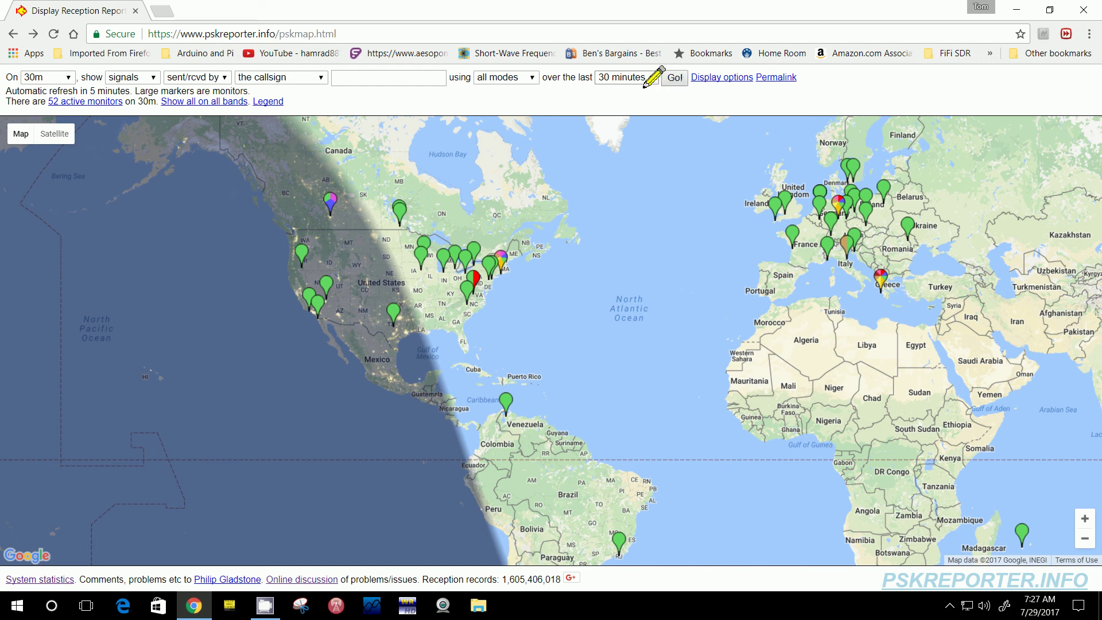
left_click(643, 84)
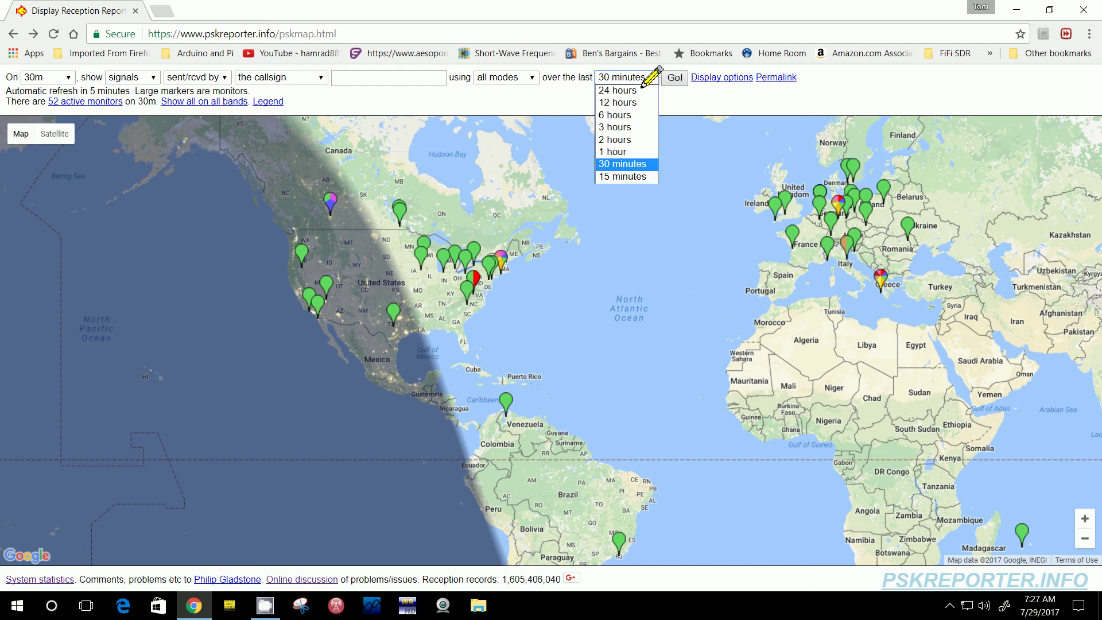
left_click(629, 176)
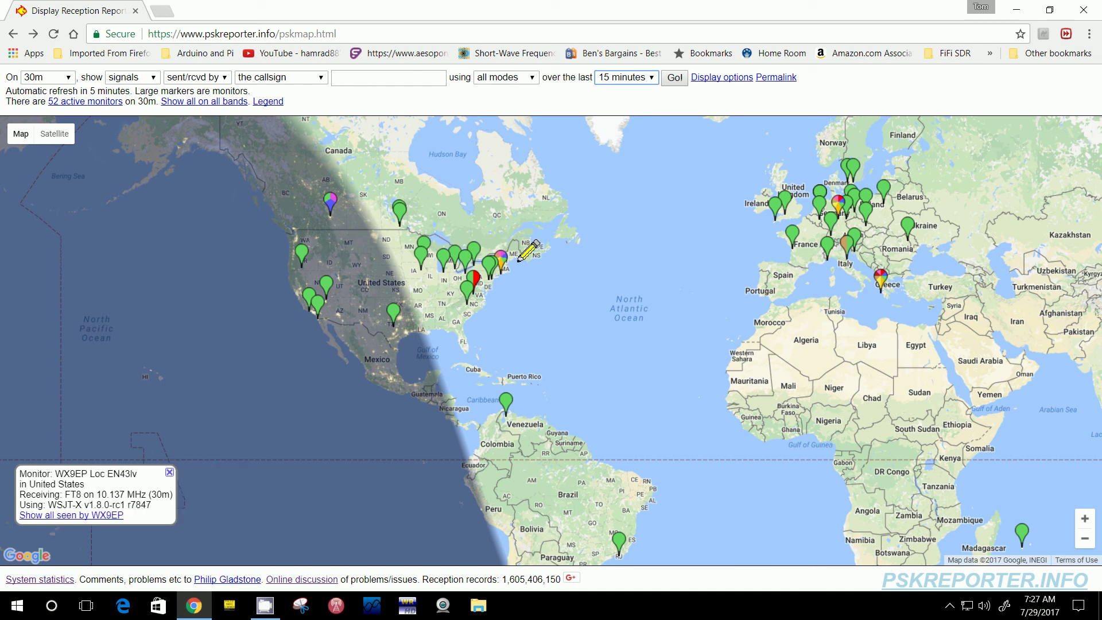
left_click(665, 84)
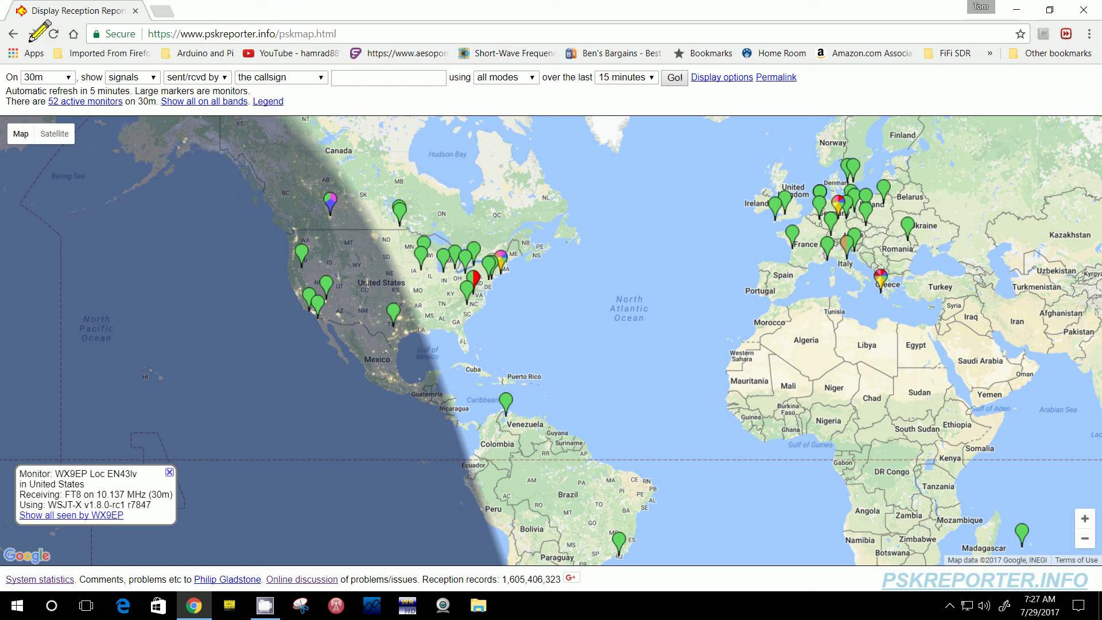
Reload the map, then set the period to 24 hours and redraw it.
left_click(52, 34)
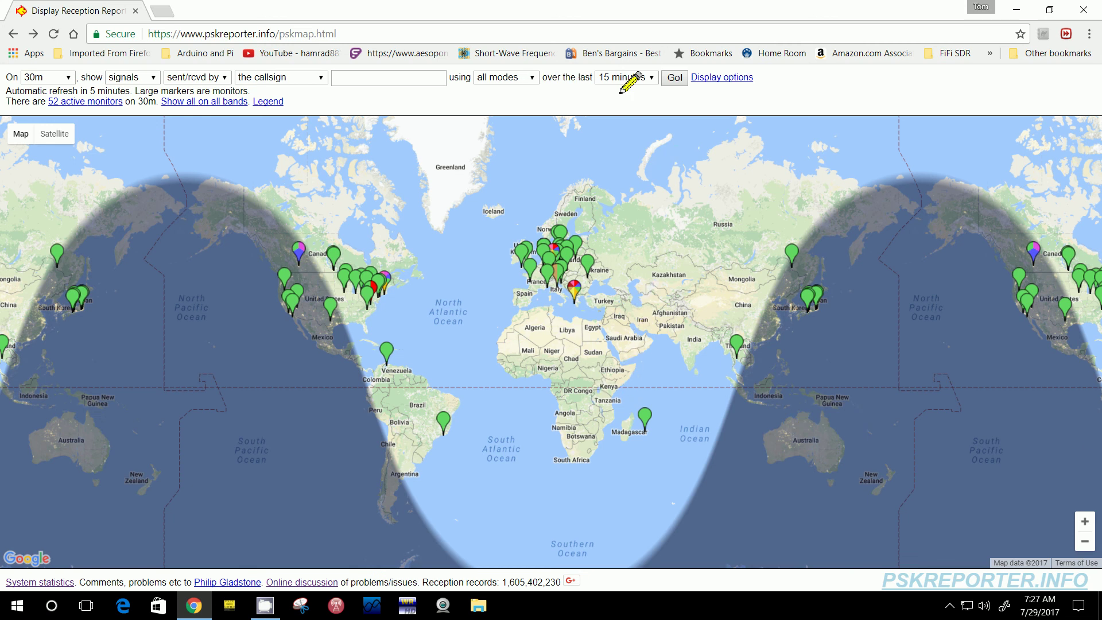
left_click(643, 78)
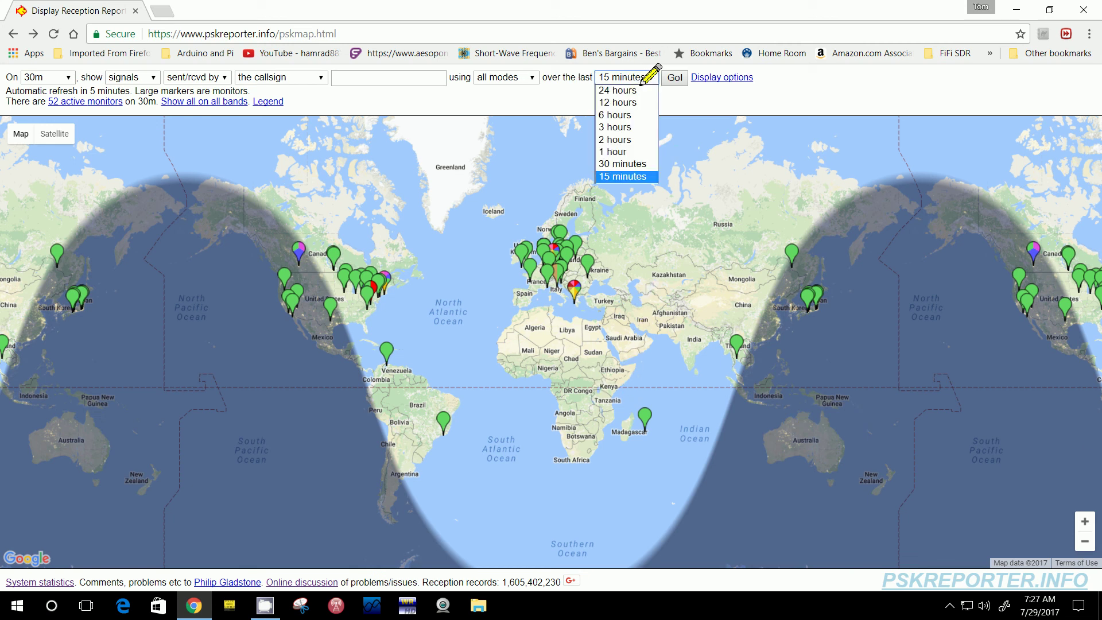
left_click(637, 90)
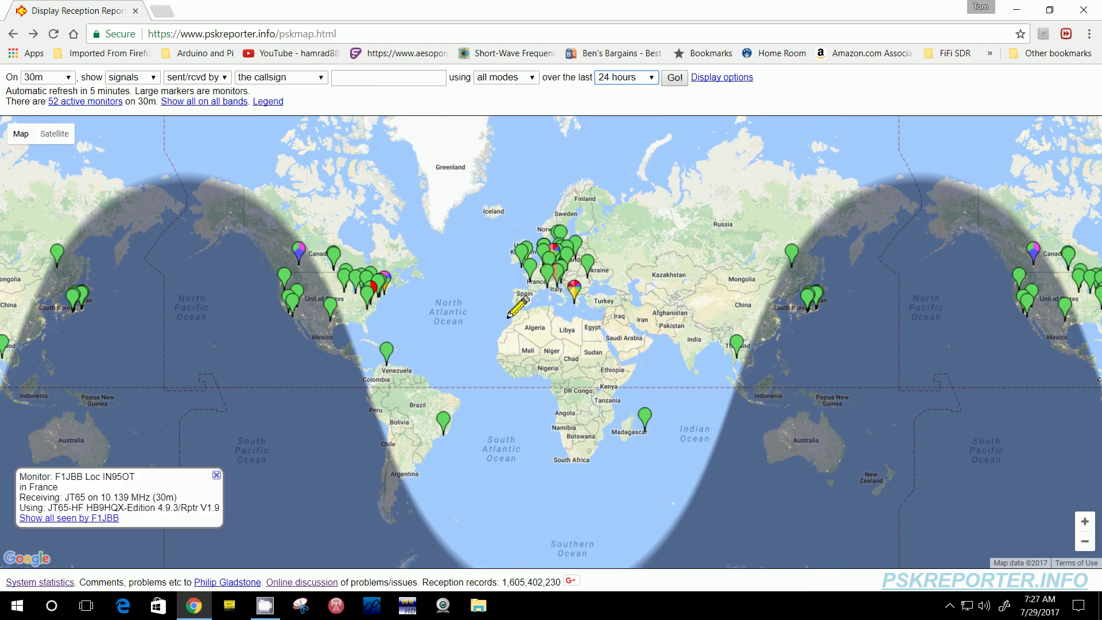
left_click(574, 284)
left_click(671, 78)
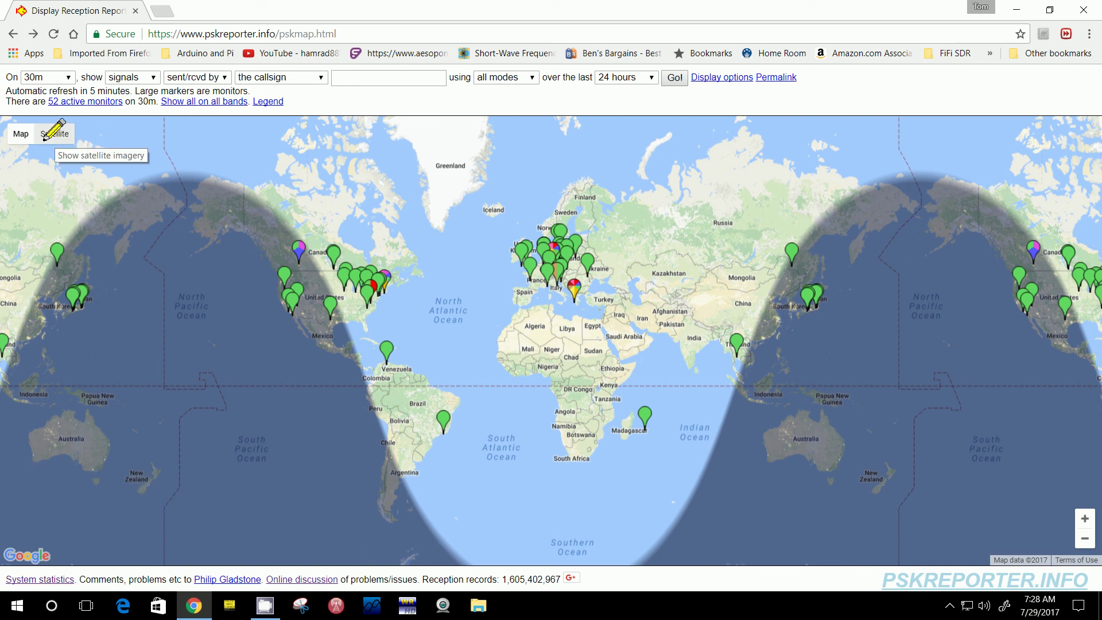
Switch to satellite imagery, apply 15 minutes, and recentre on Europe and Africa.
left_click(45, 139)
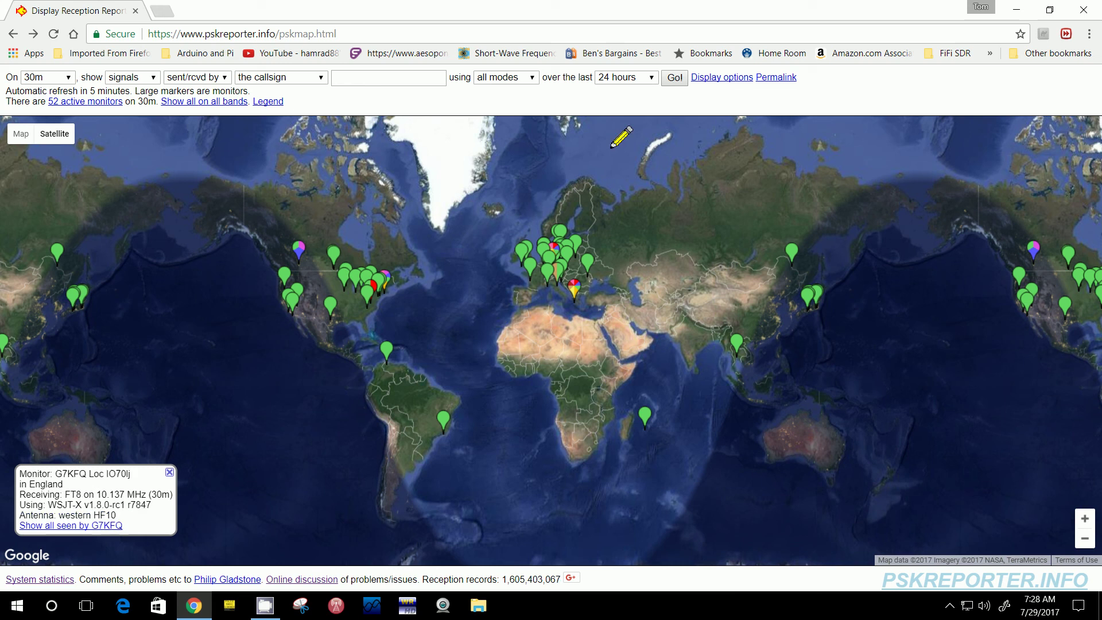
left_click(644, 84)
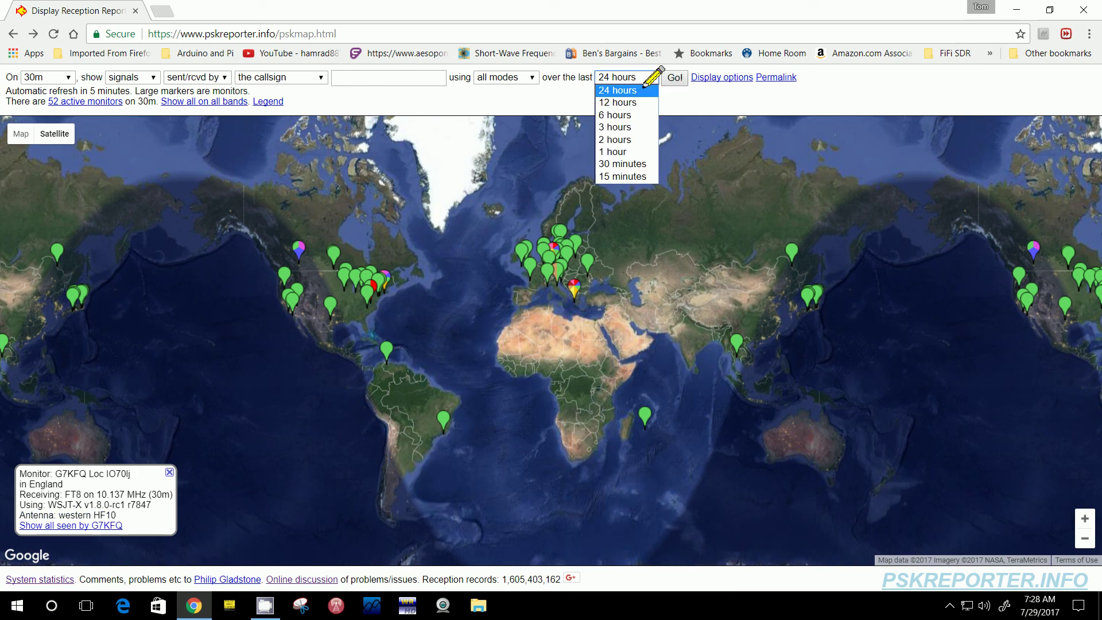
left_click(625, 176)
left_click(675, 77)
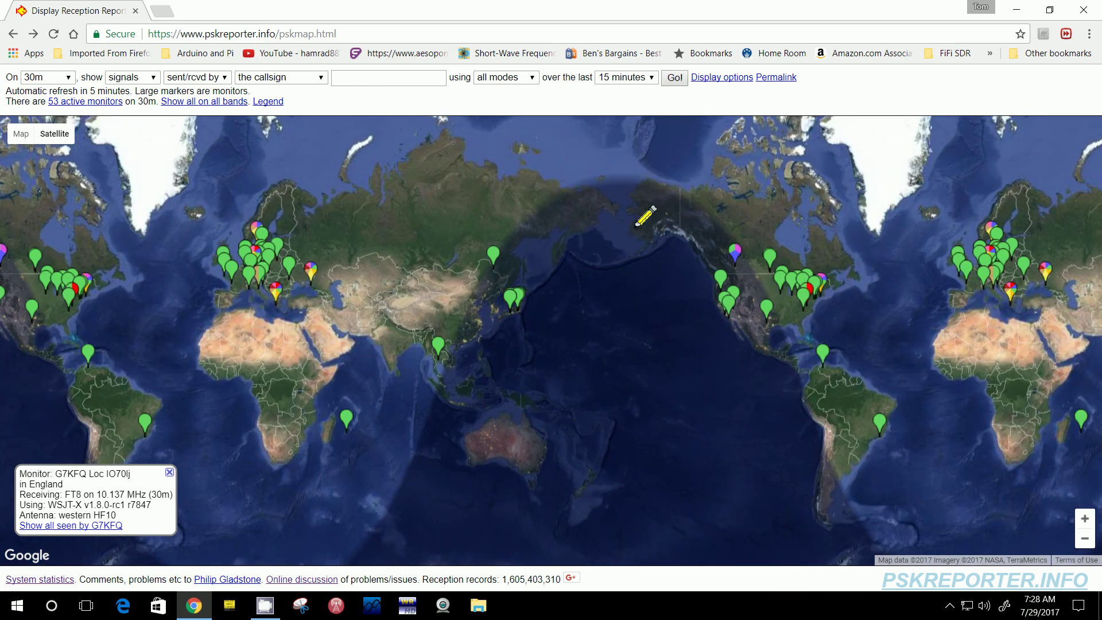
mouse_move(638, 220)
left_mouse_down()
mouse_move(568, 232)
mouse_move(216, 169)
left_mouse_up()
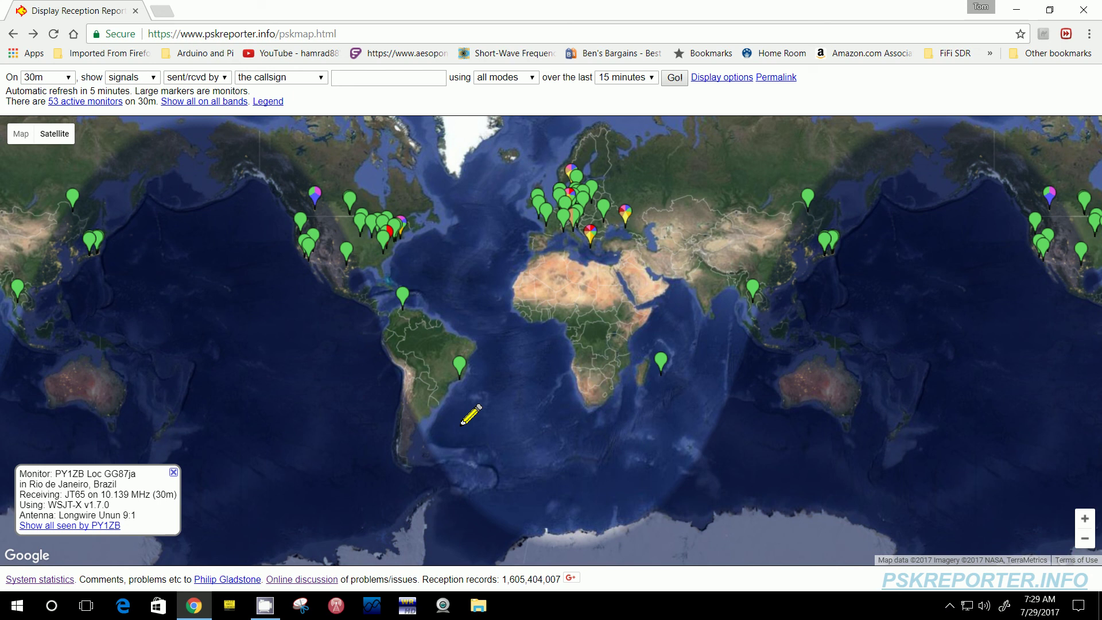
Close the monitor popup and zoom the satellite map onto the United States.
left_click(462, 424)
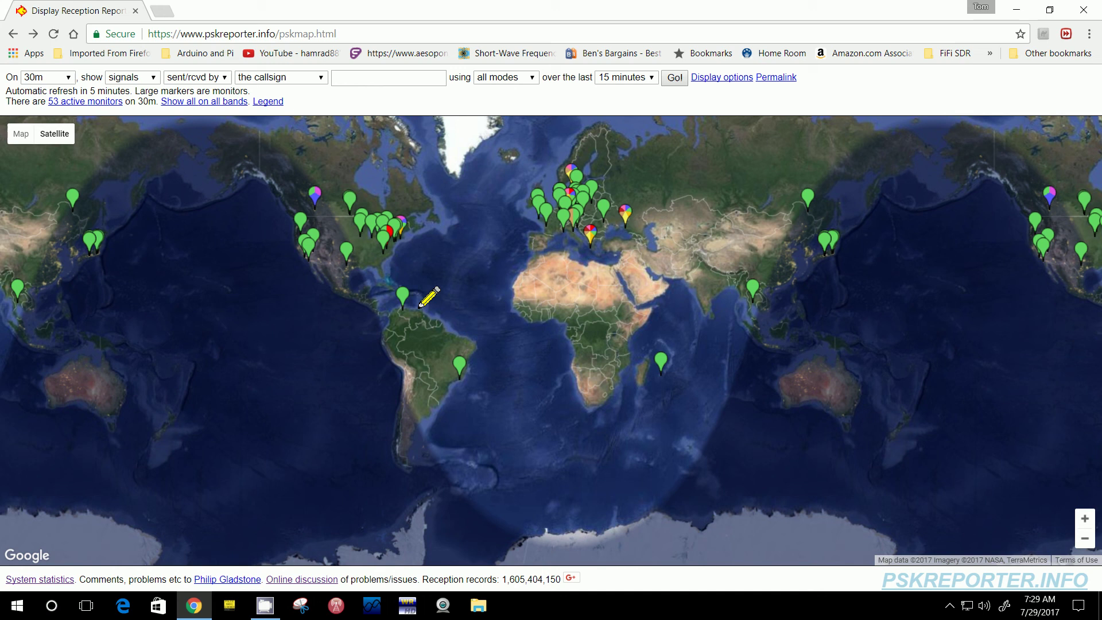
scroll(428, 287, "up", 1)
mouse_move(447, 295)
left_mouse_down()
mouse_move(652, 450)
mouse_move(765, 369)
mouse_move(844, 364)
mouse_move(836, 440)
left_mouse_up()
scroll(660, 453, "up", 1)
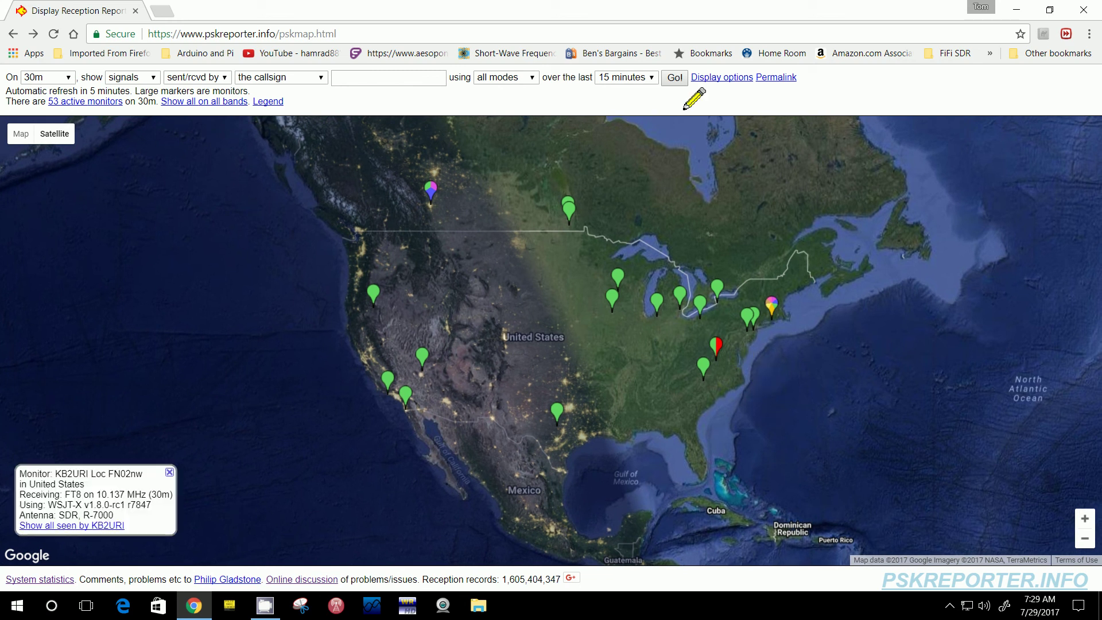
Set the period to 24 hours and apply it to the map.
mouse_move(772, 302)
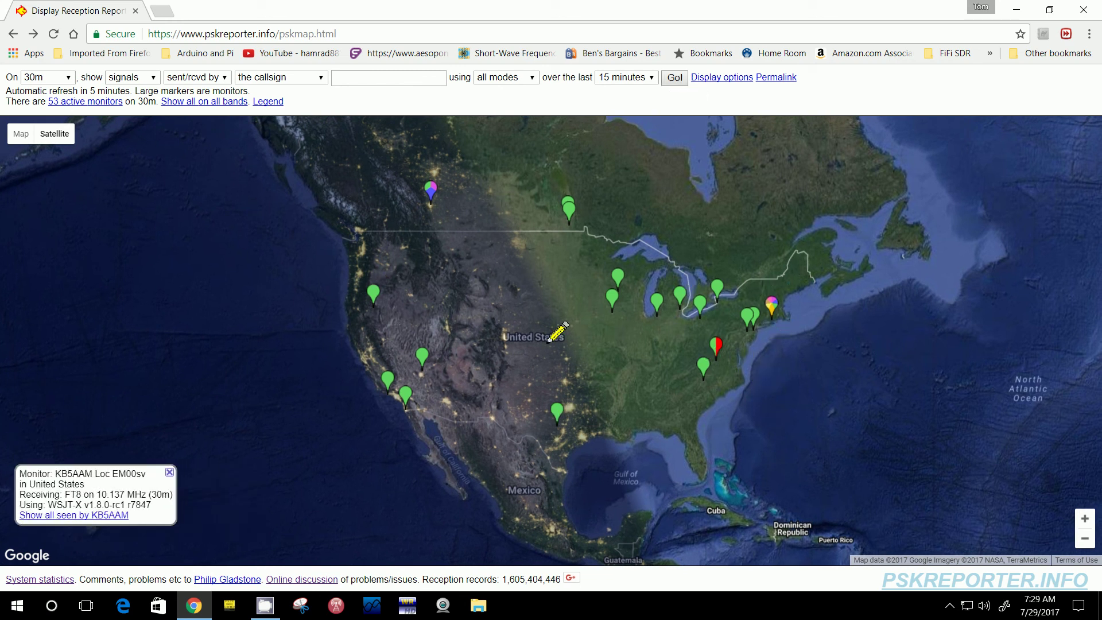
left_click(641, 84)
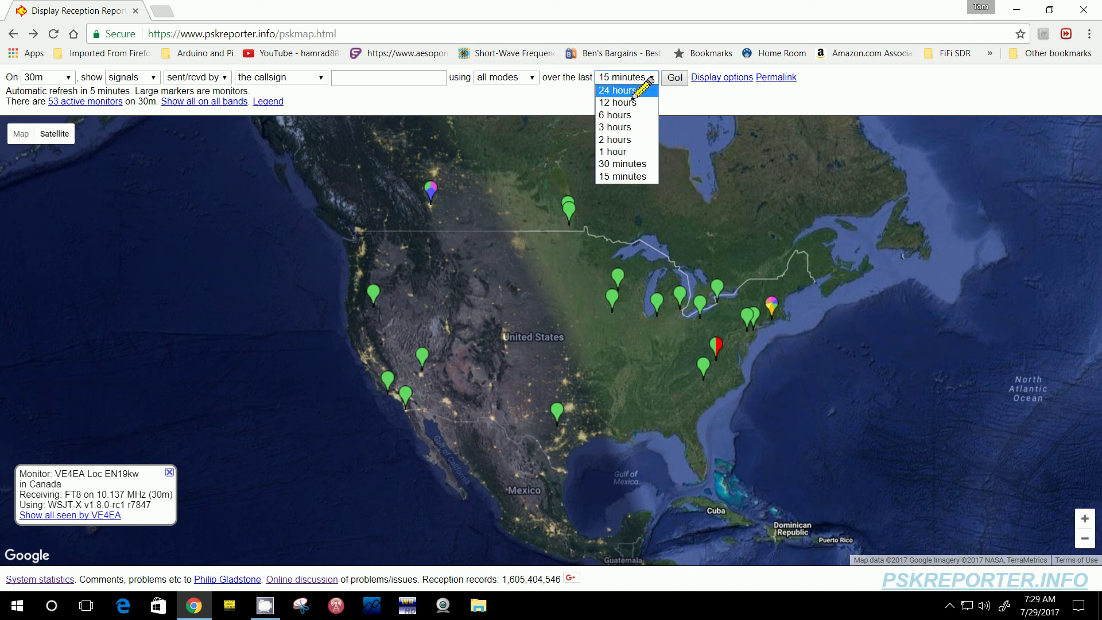
left_click(634, 91)
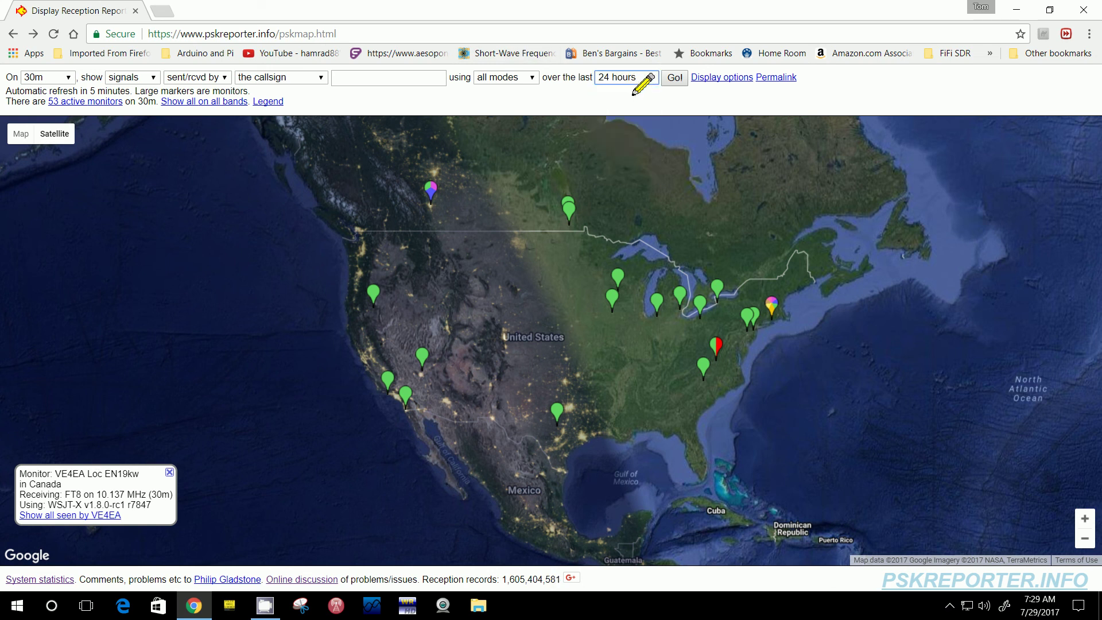
left_click(668, 84)
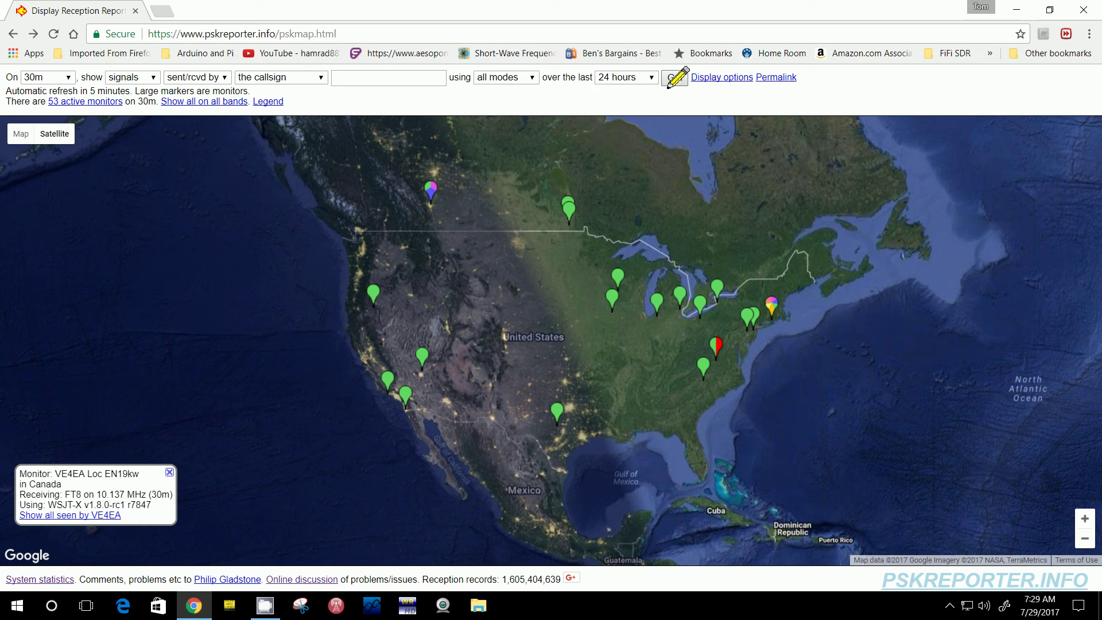